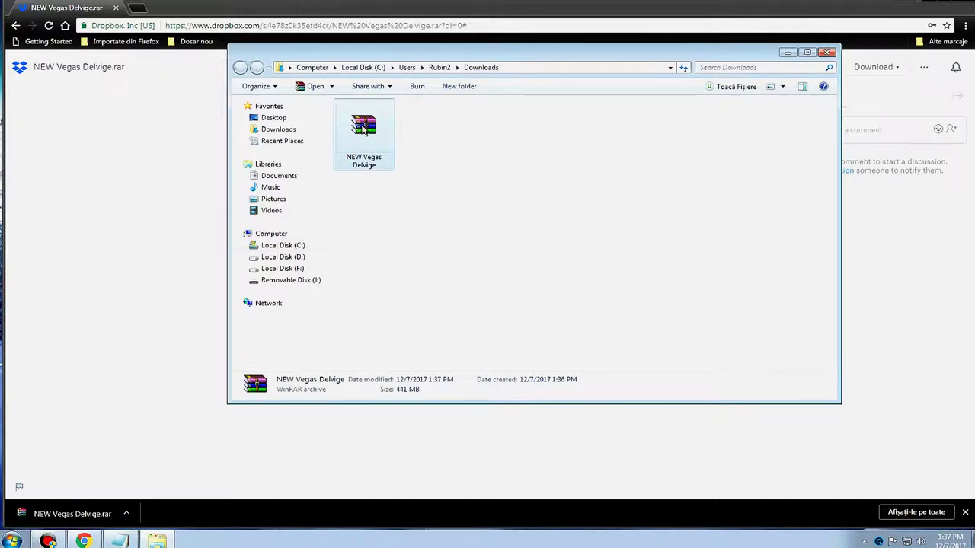
Extract the NEW Vegas Delvige archive into the Downloads folder and open the extracted MAGIX VEGAS Pro 15.0.0.177 (x64) folder.
{"action": "right_click", "coordinate": [364, 128]}
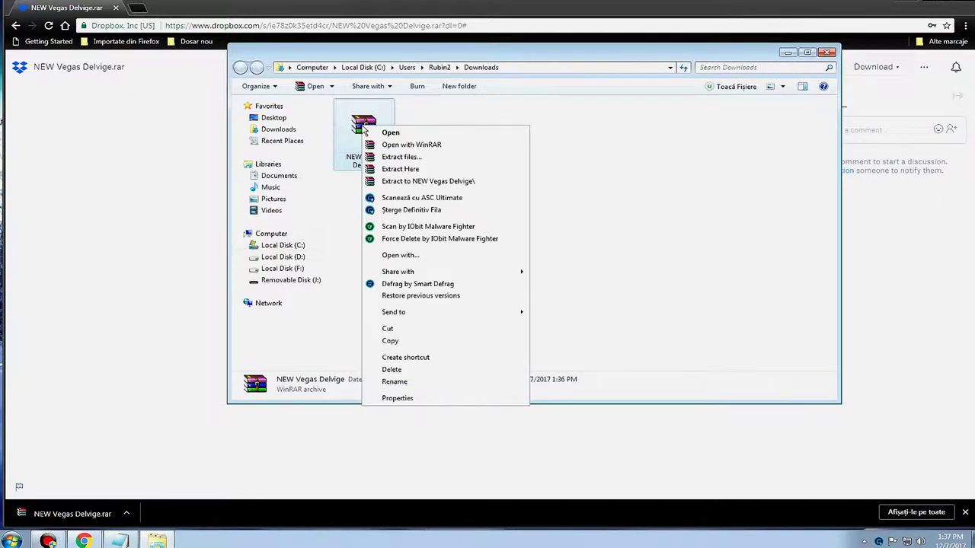
{"action": "left_click", "coordinate": [434, 169]}
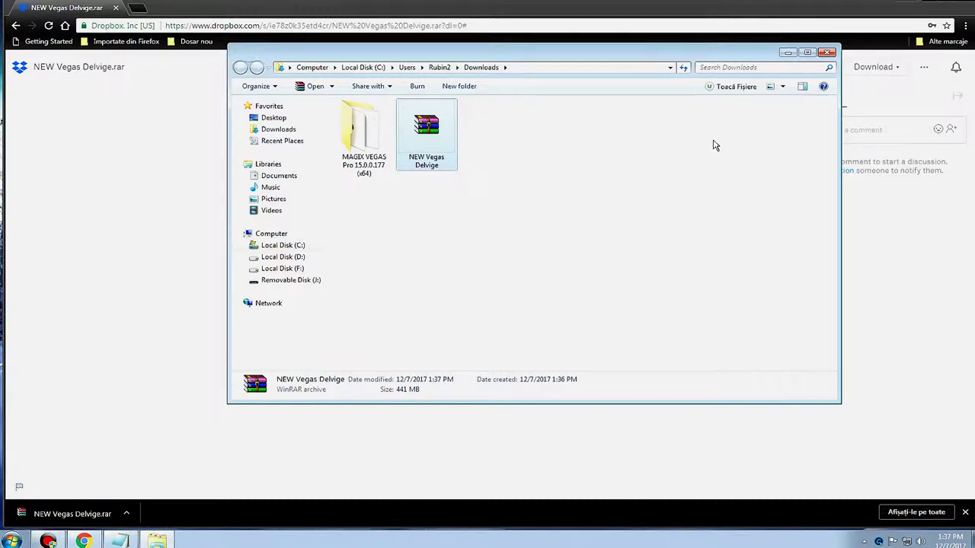
{"action": "double_click", "coordinate": [364, 137]}
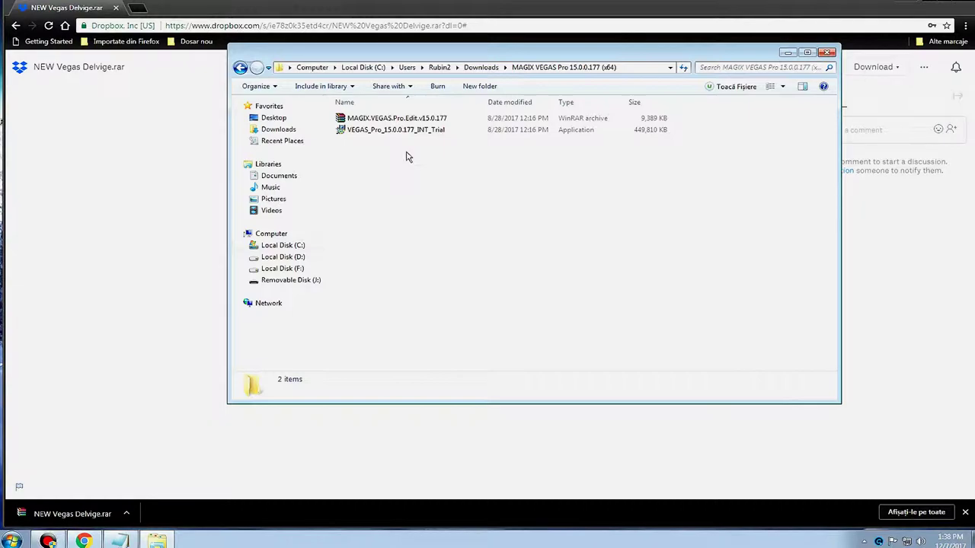
Start the VEGAS_Pro_15.0.0.177_INT_Trial installer in English and accept the End User License Agreement.
{"action": "double_click", "coordinate": [402, 131]}
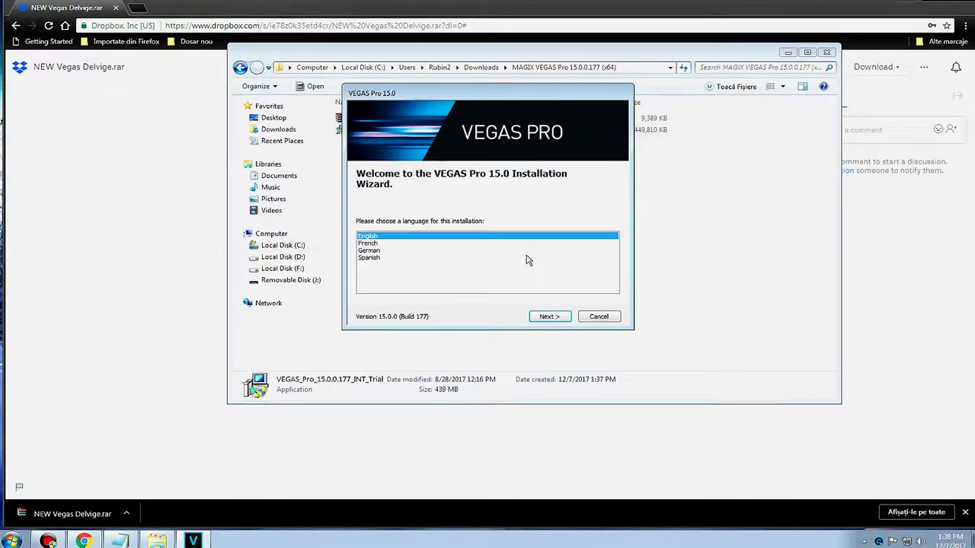
{"action": "left_click", "coordinate": [548, 317]}
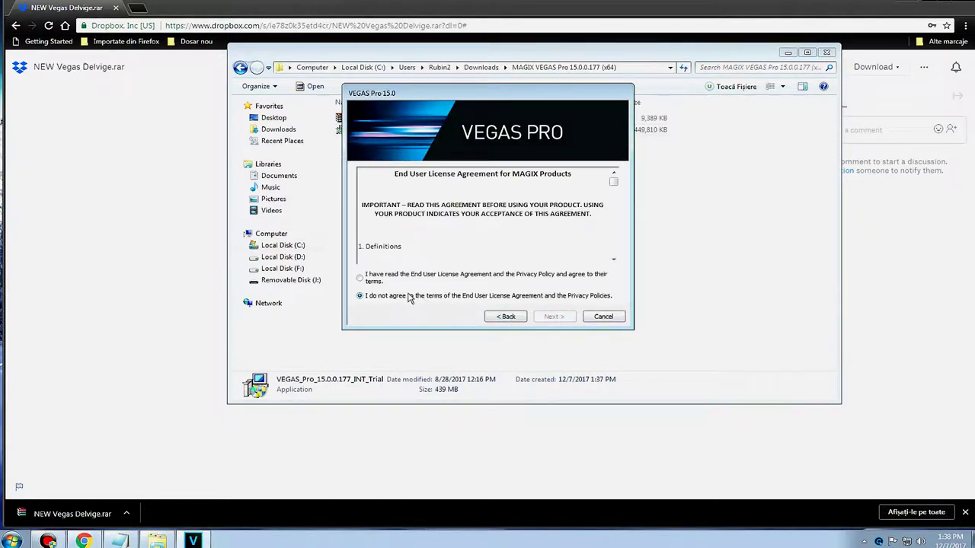
{"action": "left_click", "coordinate": [360, 277]}
{"action": "left_click", "coordinate": [554, 317]}
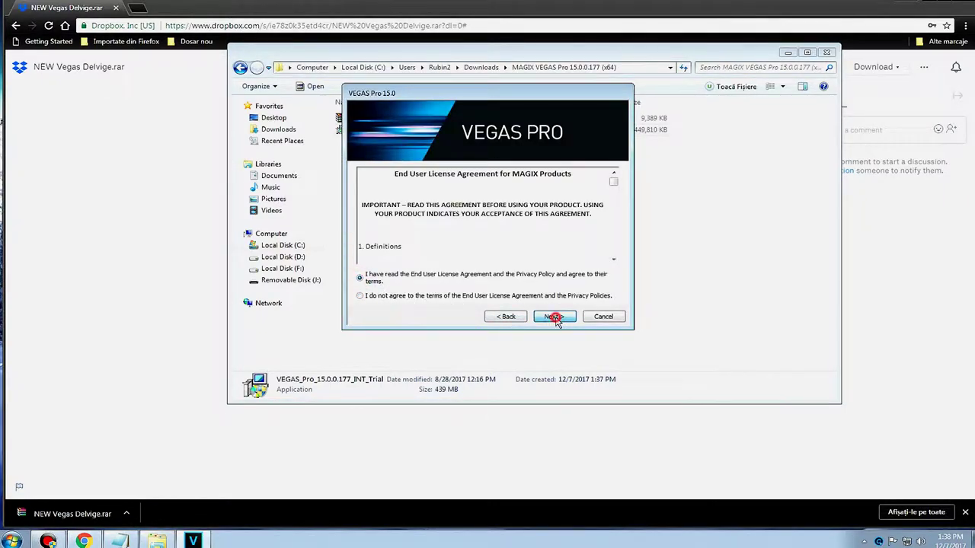
Install VEGAS Pro 15.0 in the default folder with a desktop shortcut and finish the installation wizard.
{"action": "left_click", "coordinate": [359, 291]}
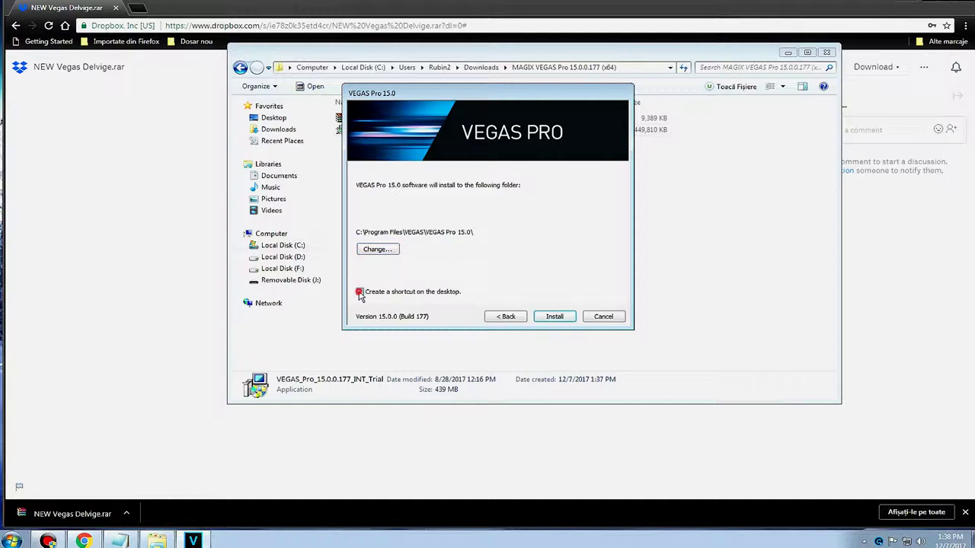
{"action": "left_click", "coordinate": [558, 317]}
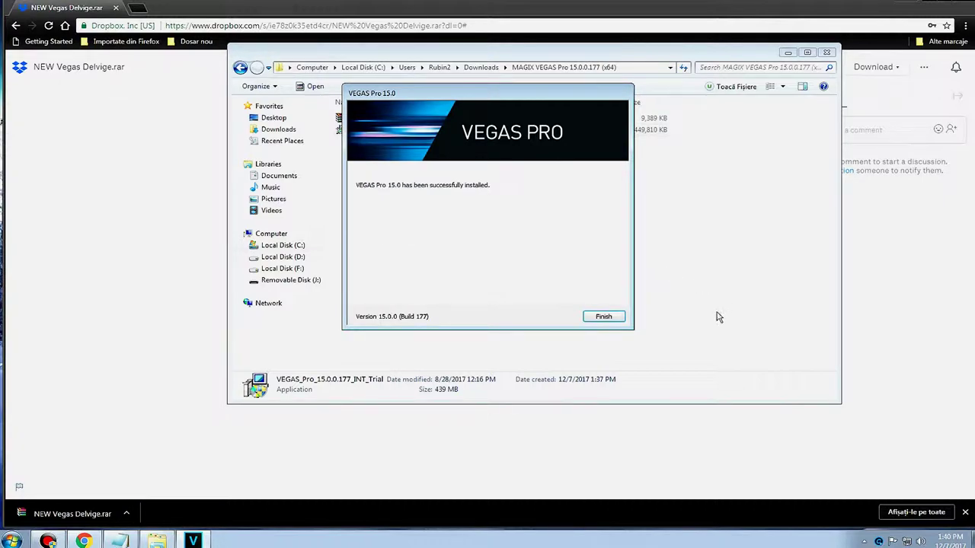
{"action": "left_click", "coordinate": [604, 316]}
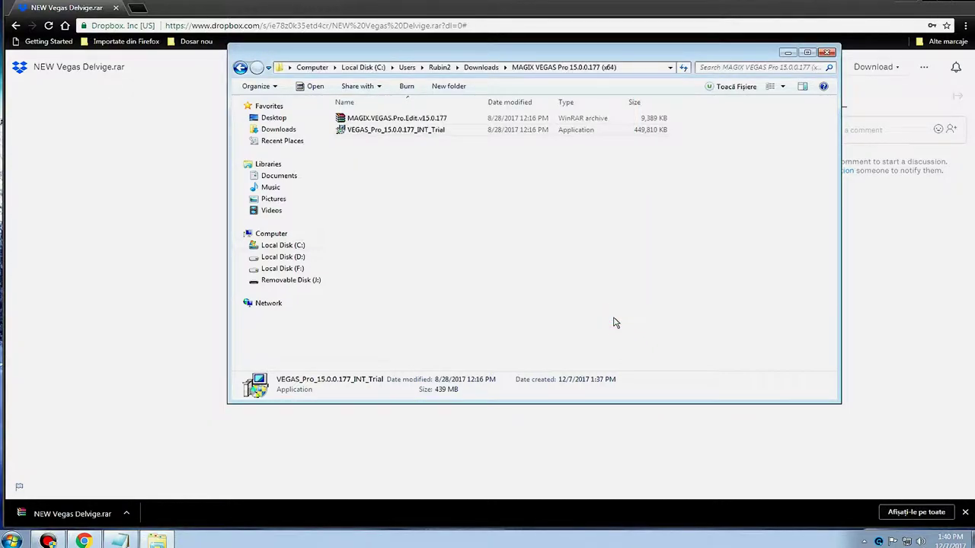
Extract the MAGIX.VEGAS.Pro.Edit.v15.0.177 archive into the current folder and minimize the browser window.
{"action": "right_click", "coordinate": [428, 120]}
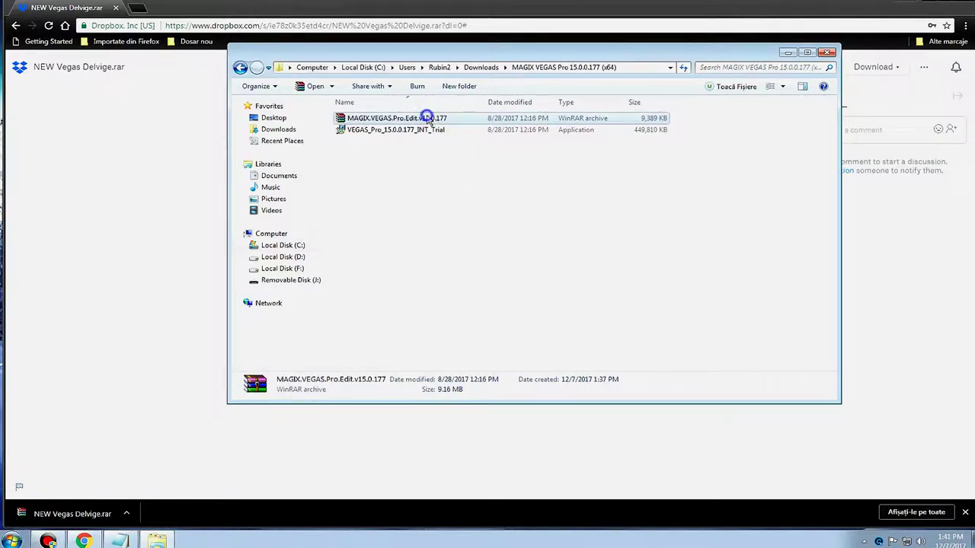
{"action": "left_click", "coordinate": [470, 159]}
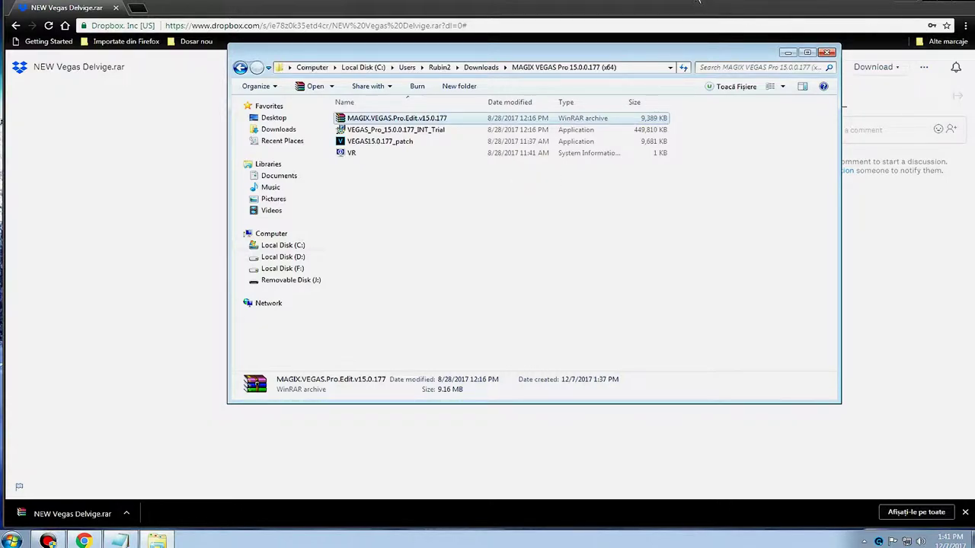
{"action": "left_click", "coordinate": [660, 3]}
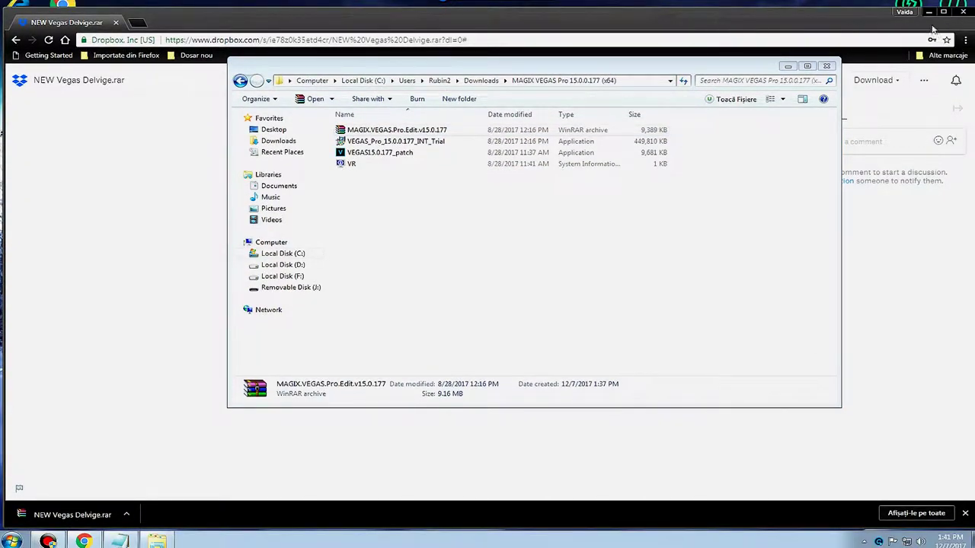
{"action": "left_click", "coordinate": [929, 12]}
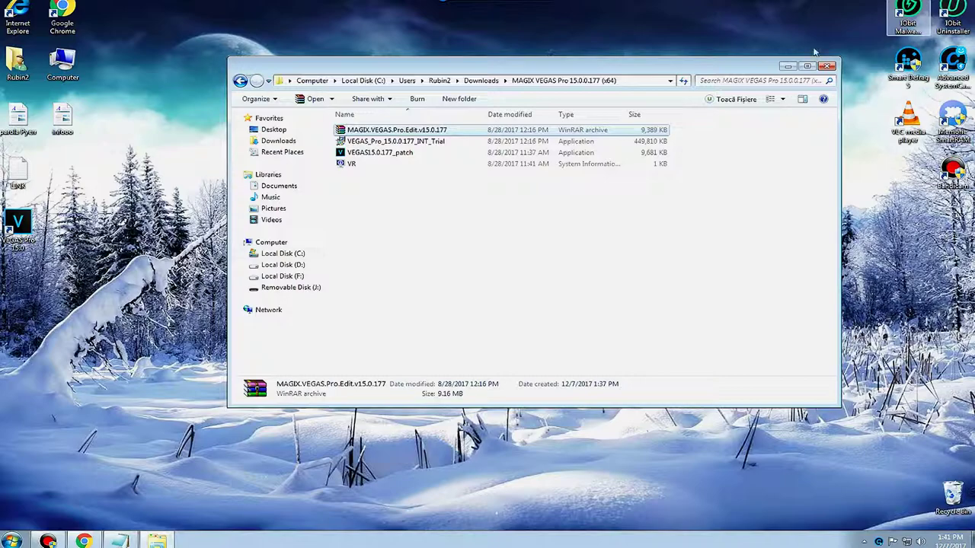
Install VEGAS15.0.177_patch into C:\Program Files\VEGAS\VEGAS Pro 15.0 and close the folder window.
{"action": "double_click", "coordinate": [403, 154]}
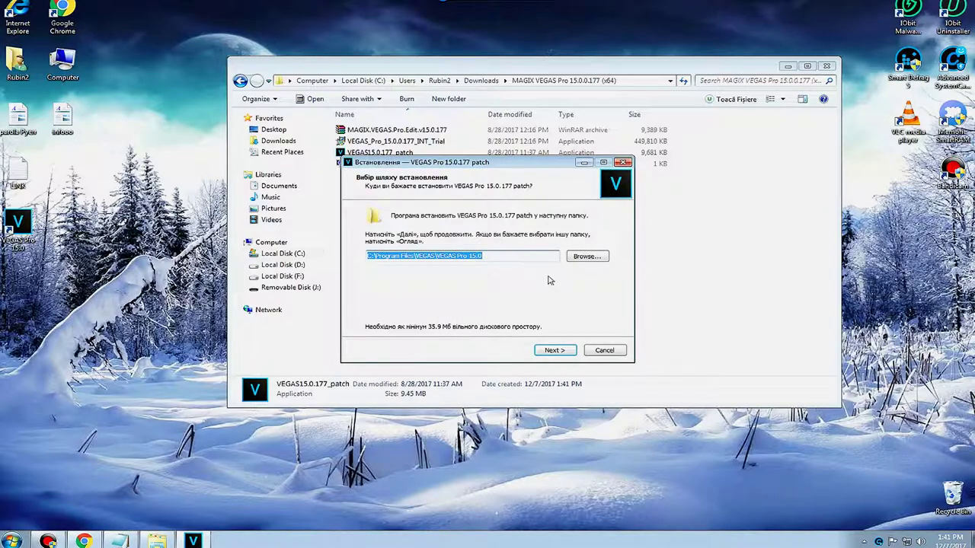
{"action": "left_click", "coordinate": [555, 352]}
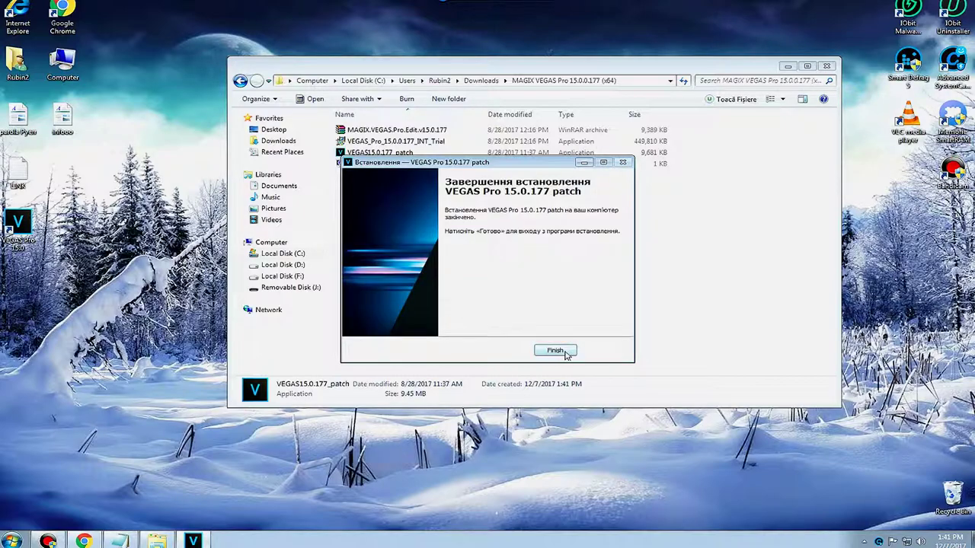
{"action": "left_click", "coordinate": [555, 351]}
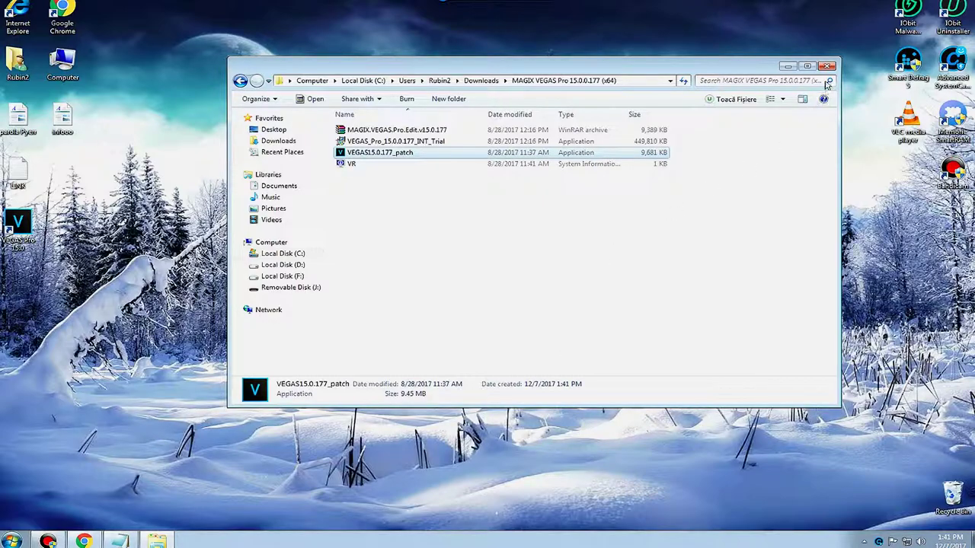
{"action": "left_click", "coordinate": [828, 69]}
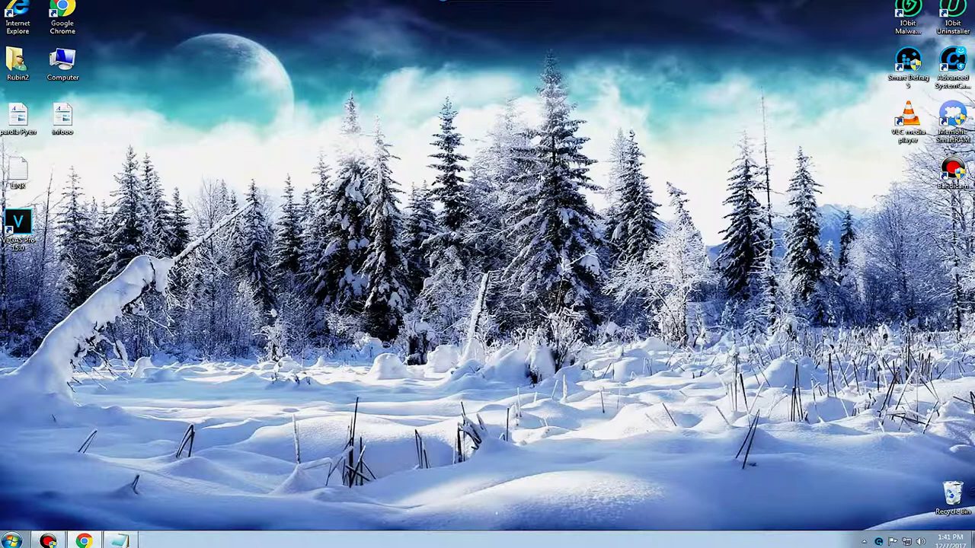
Try to launch VEGAS Pro 15.0 from the desktop and dismiss the problem report without sending it.
{"action": "double_click", "coordinate": [21, 222]}
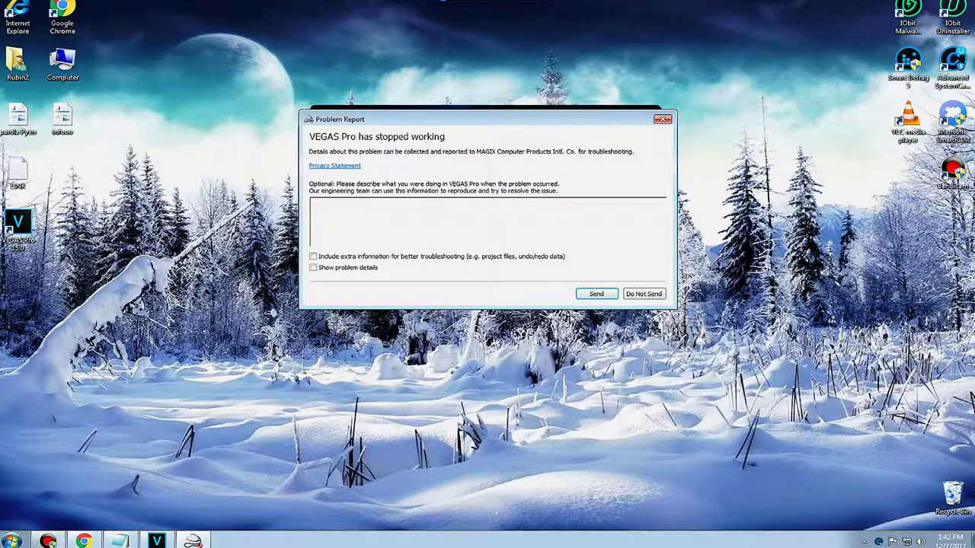
{"action": "left_click", "coordinate": [648, 297]}
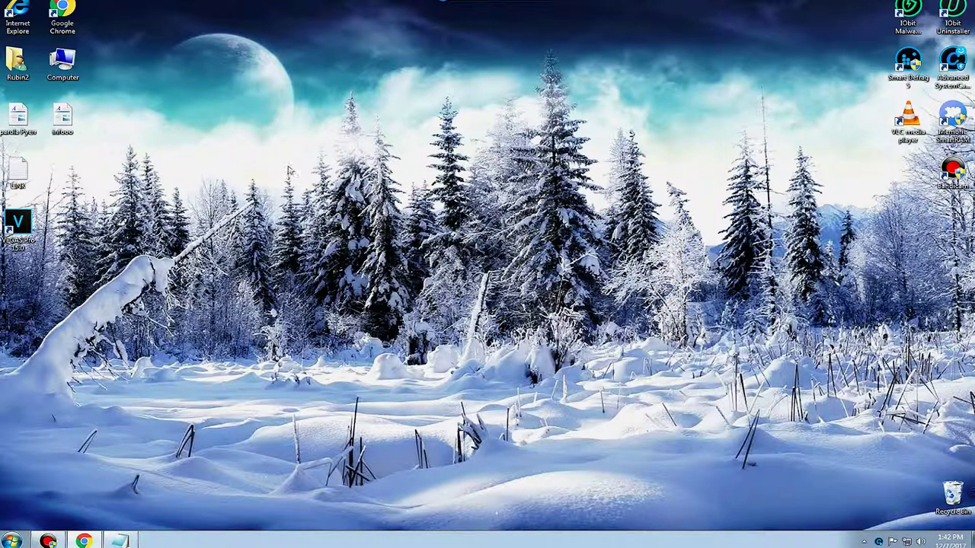
Open the program's installation folder, C:\Program Files\VEGAS\VEGAS Pro 15.0.
{"action": "double_click", "coordinate": [67, 67]}
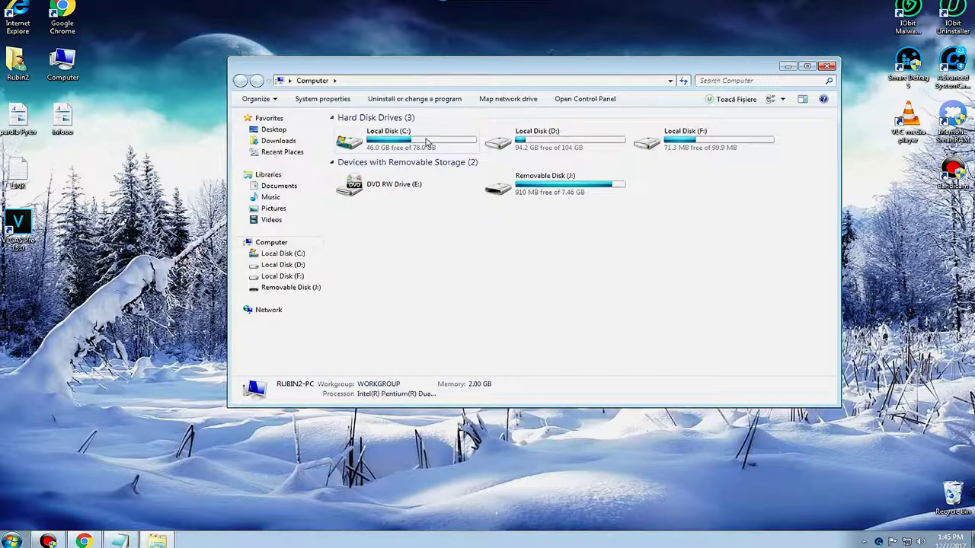
{"action": "double_click", "coordinate": [427, 143]}
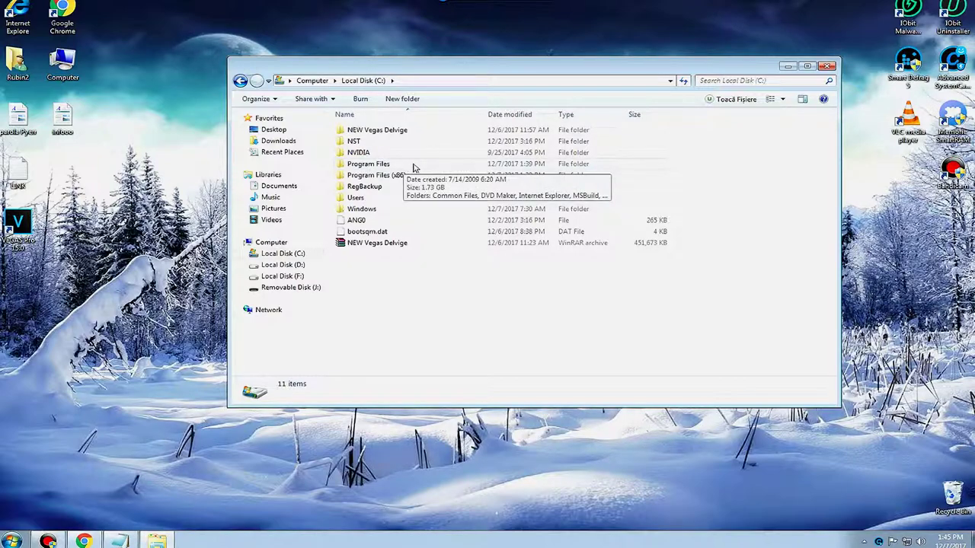
{"action": "double_click", "coordinate": [414, 167]}
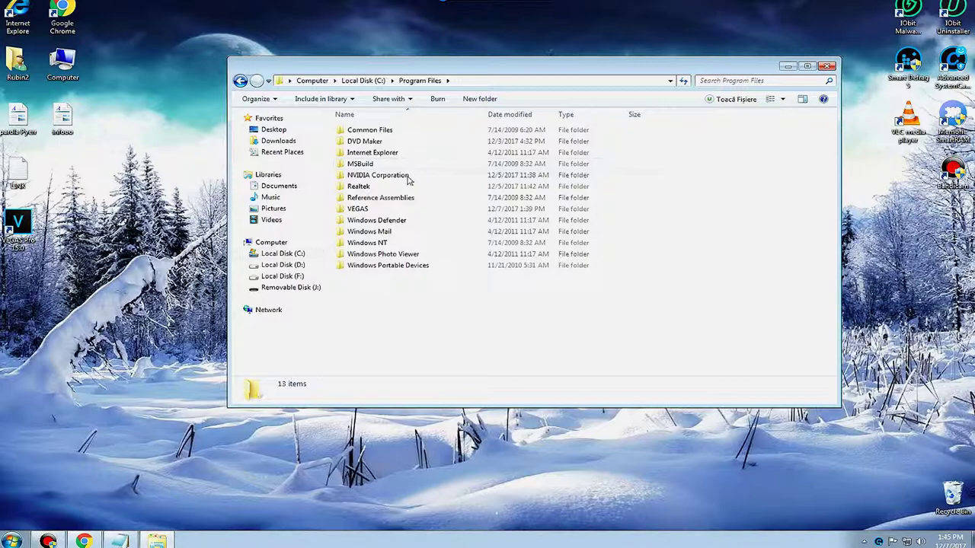
{"action": "mouse_move", "coordinate": [362, 215]}
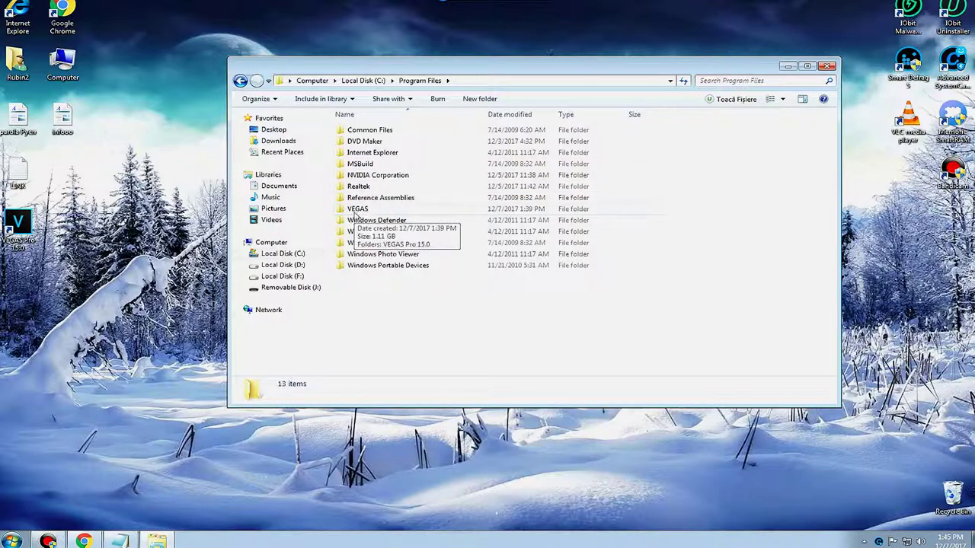
{"action": "double_click", "coordinate": [389, 210]}
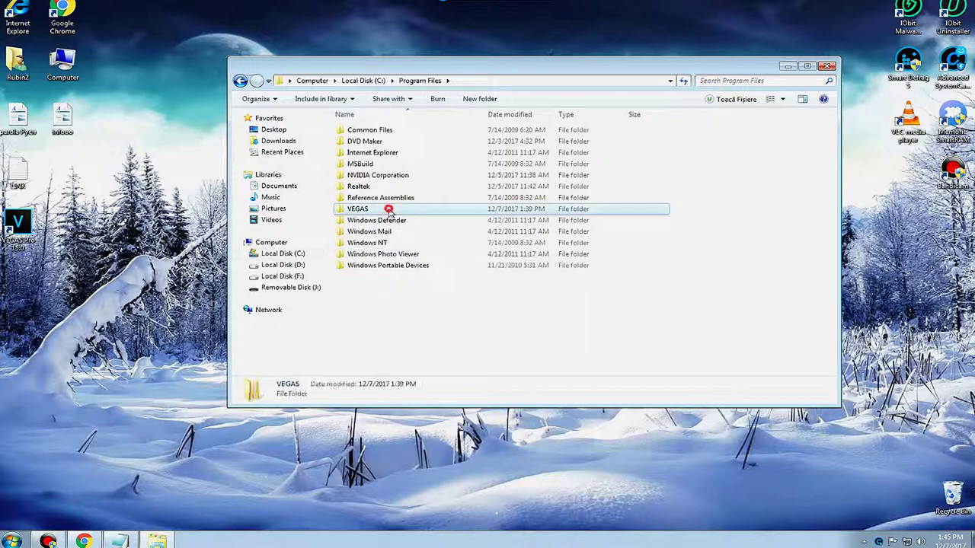
{"action": "double_click", "coordinate": [385, 131]}
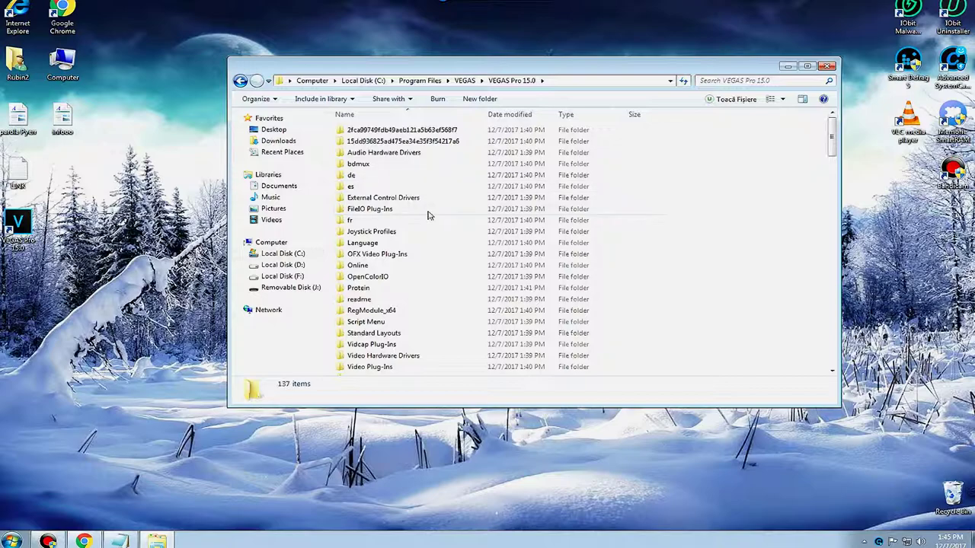
Rename the ErrorReportClient application to ErrorReportClient2 and close the folder window.
{"action": "scroll", "coordinate": [431, 220], "scroll_direction": "down", "scroll_amount": 6}
{"action": "scroll", "coordinate": [431, 238], "scroll_direction": "down", "scroll_amount": 4}
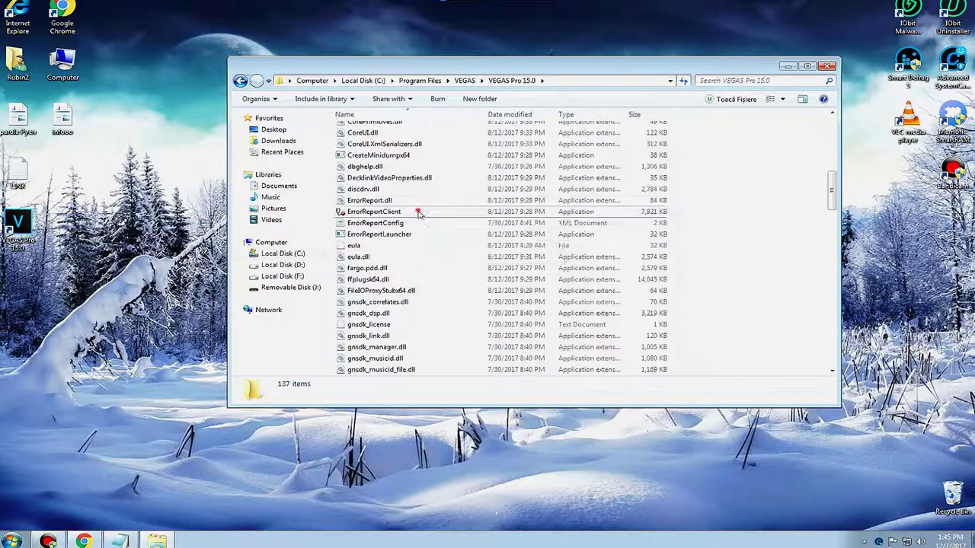
{"action": "left_click", "coordinate": [412, 215]}
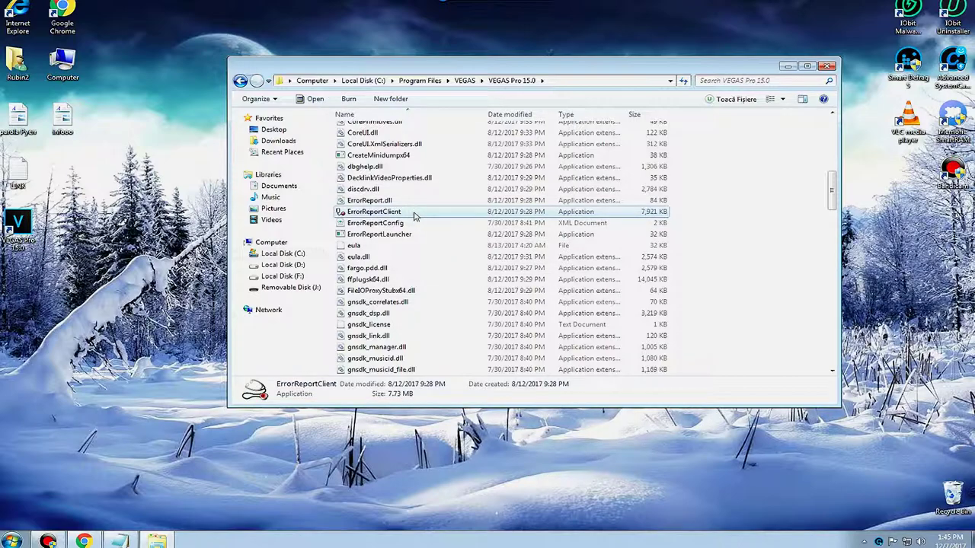
{"action": "right_click", "coordinate": [416, 215]}
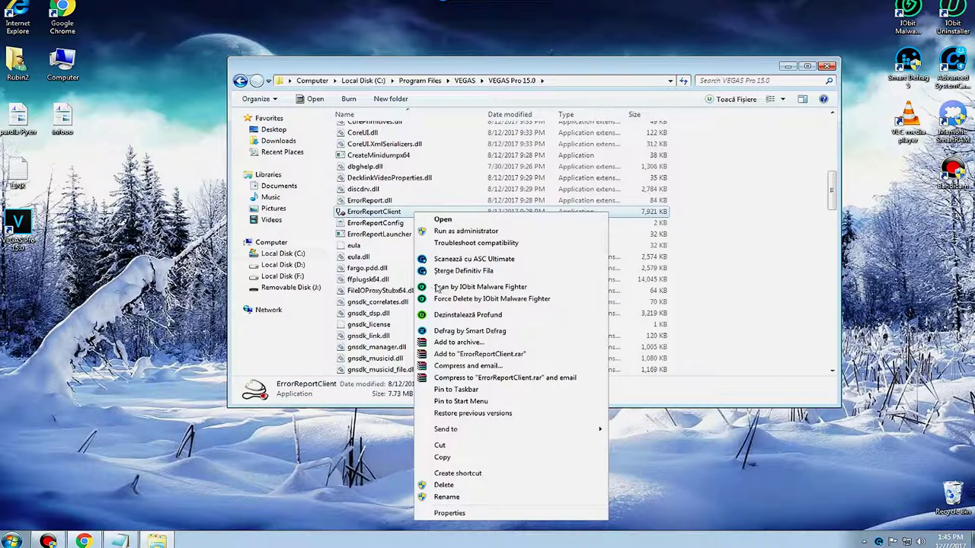
{"action": "left_click", "coordinate": [457, 497]}
{"action": "left_click", "coordinate": [412, 211]}
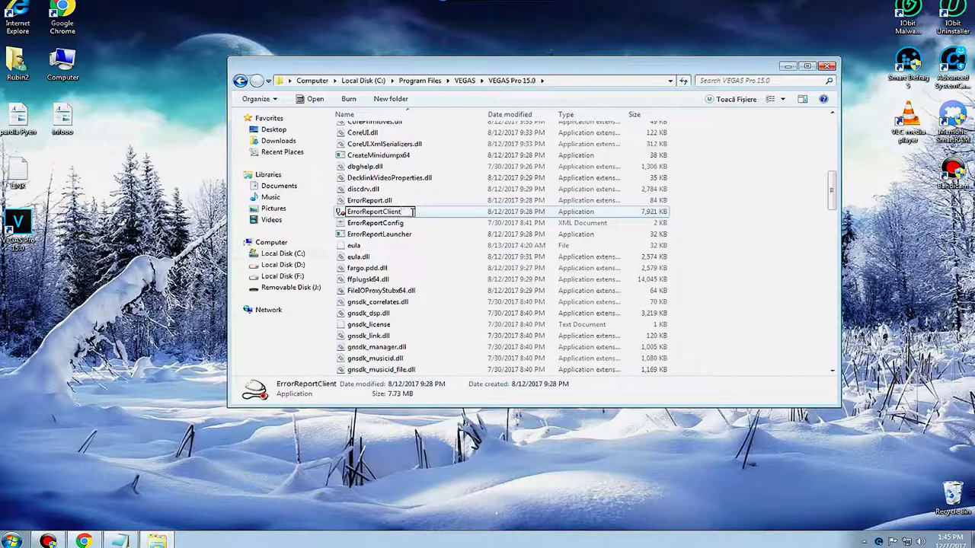
{"action": "type", "text": "2"}
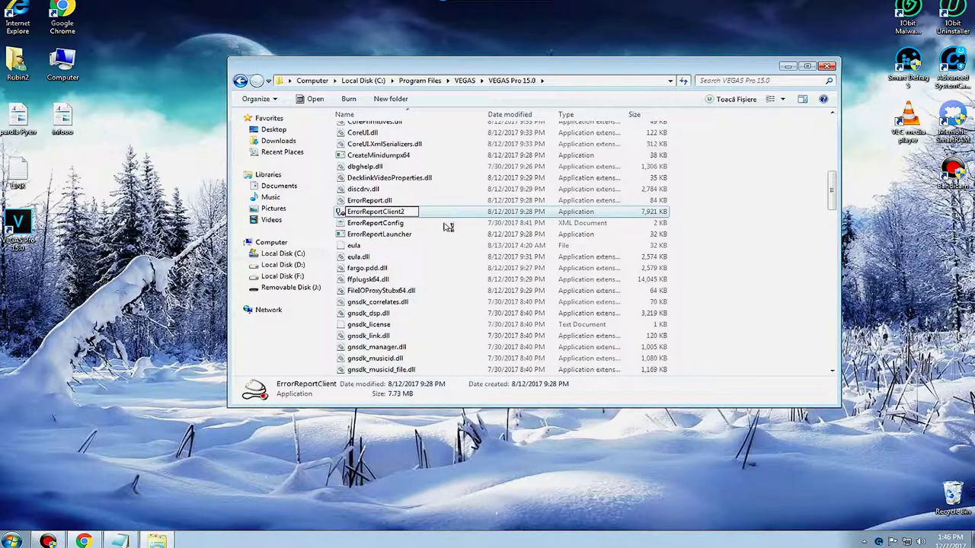
{"action": "key", "text": "Return"}
{"action": "key", "text": "F2"}
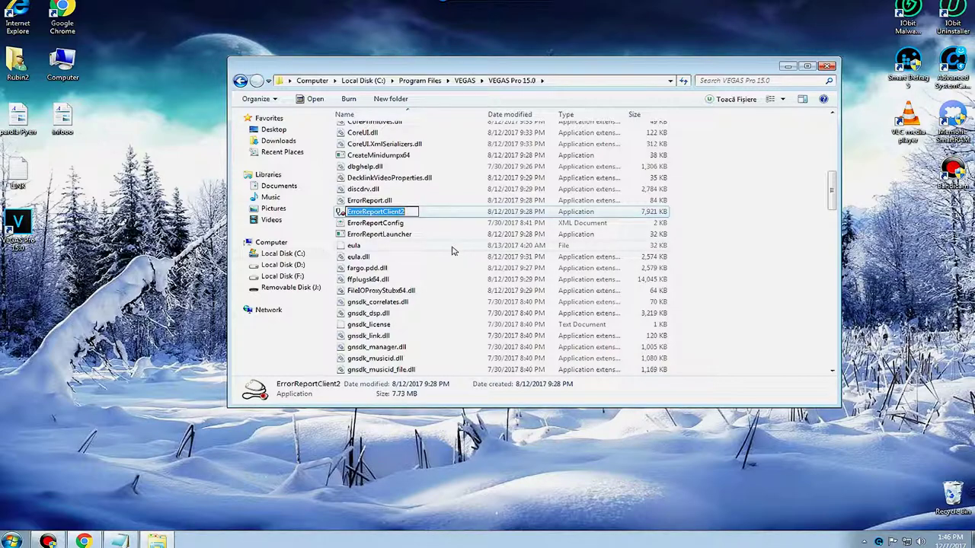
{"action": "left_click", "coordinate": [448, 215]}
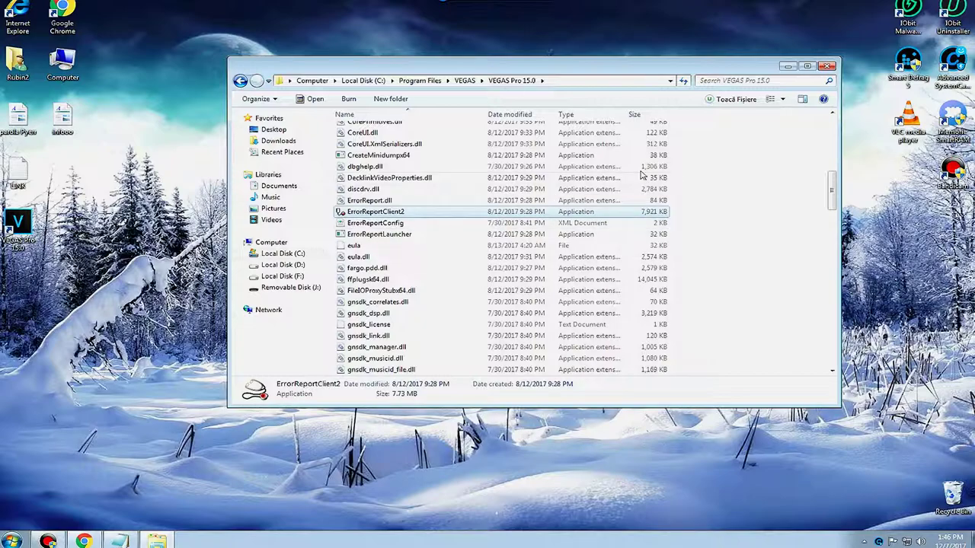
{"action": "left_click", "coordinate": [832, 189]}
{"action": "mouse_move", "coordinate": [833, 189]}
{"action": "left_mouse_down"}
{"action": "mouse_move", "coordinate": [832, 228]}
{"action": "mouse_move", "coordinate": [832, 203]}
{"action": "left_mouse_up"}
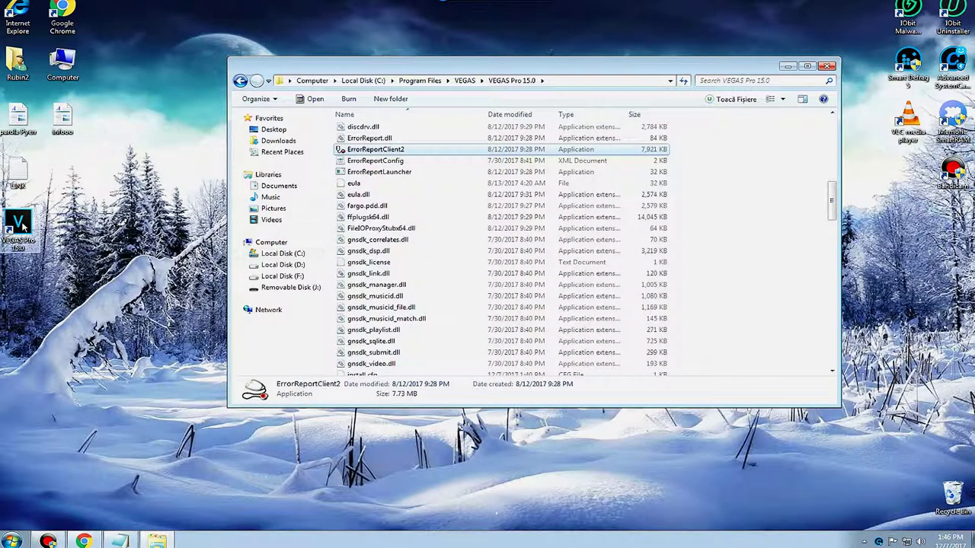
{"action": "left_click", "coordinate": [829, 66]}
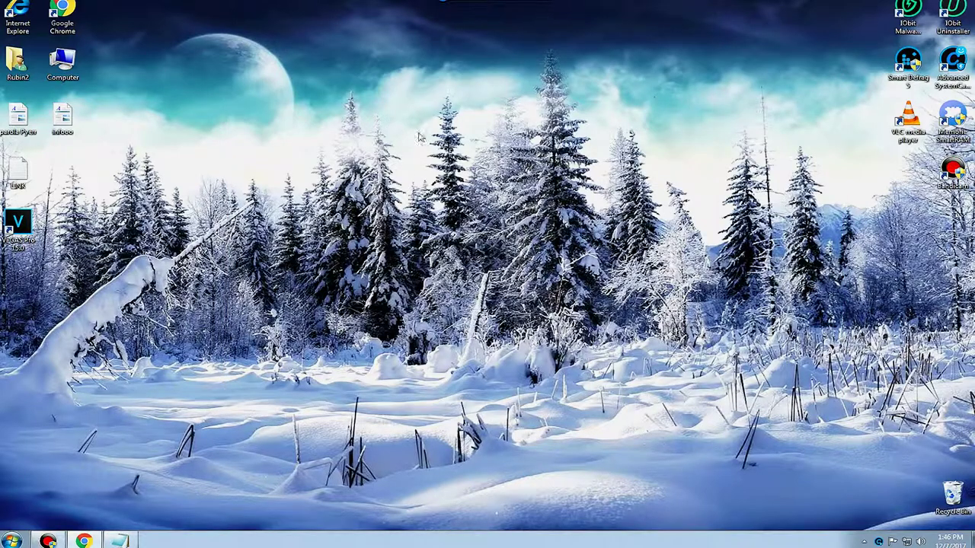
Launch VEGAS Pro 15.0 from the desktop to check that it starts, and close it.
{"action": "double_click", "coordinate": [20, 222]}
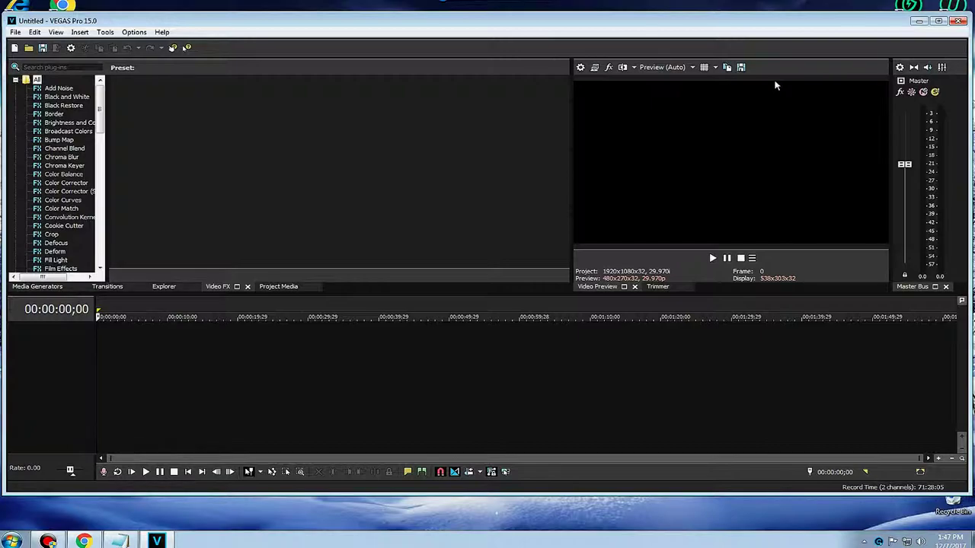
{"action": "left_click", "coordinate": [958, 21]}
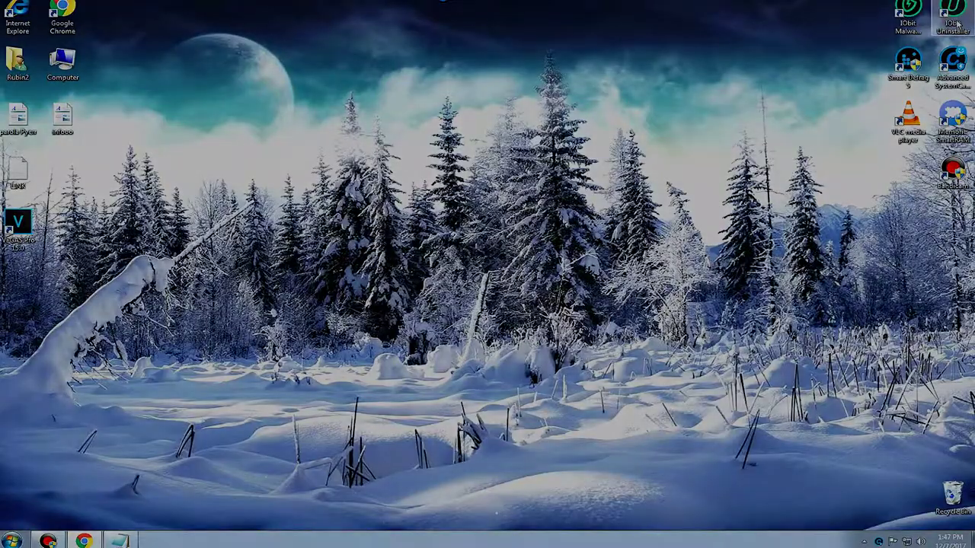